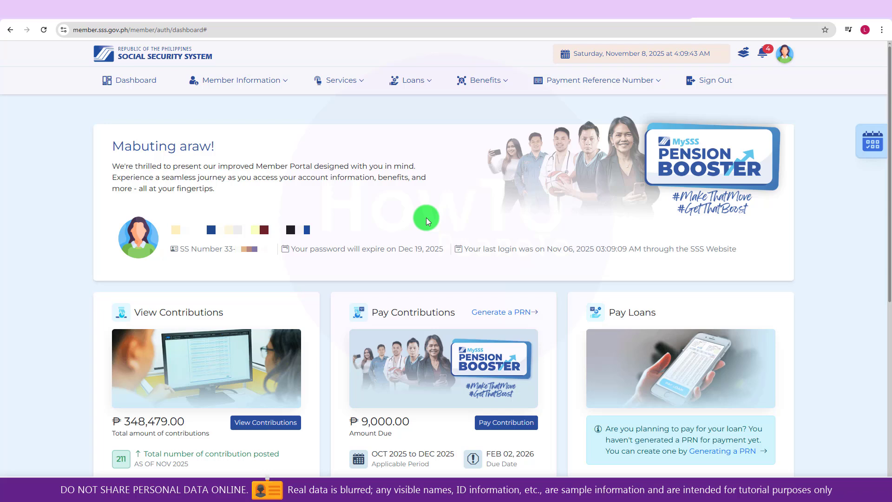
Look through the available benefit claims and the contributions overview on the member dashboard.
click(481, 80)
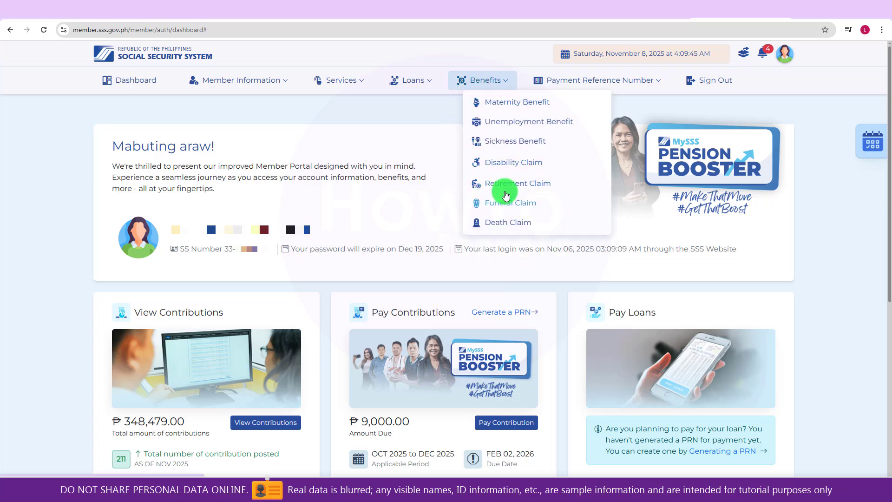
click(392, 199)
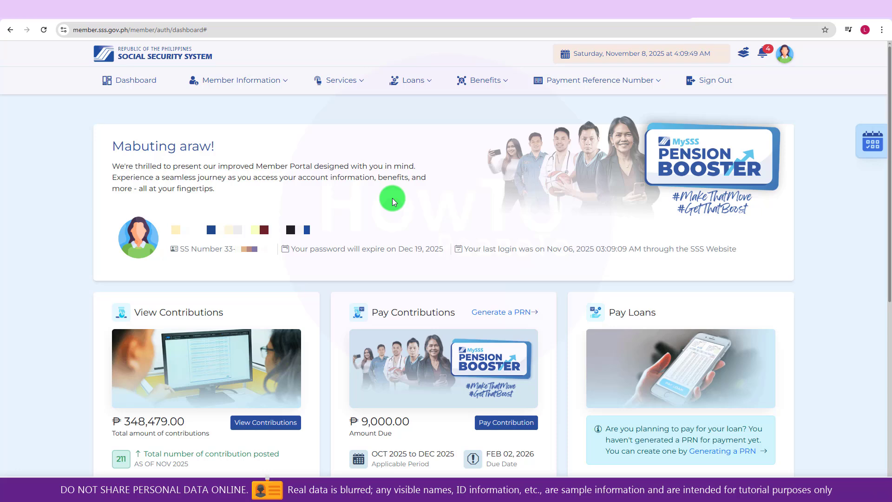
scroll(381, 211, down, 1)
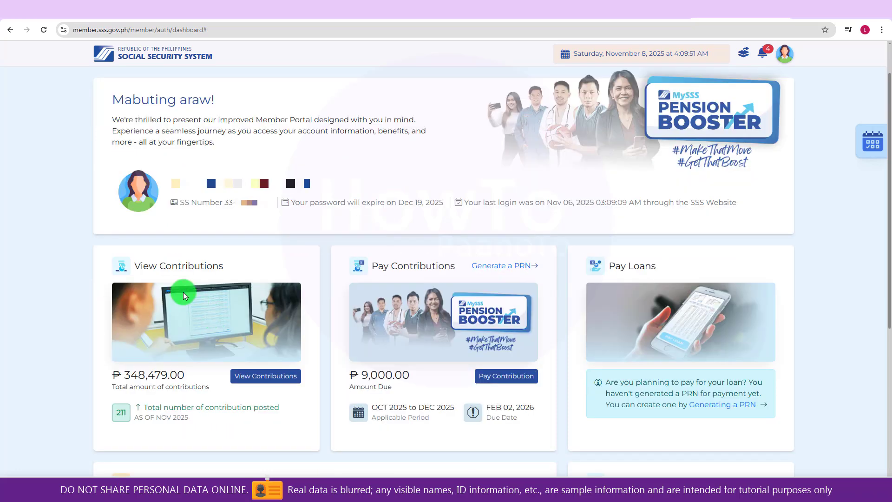
click(262, 385)
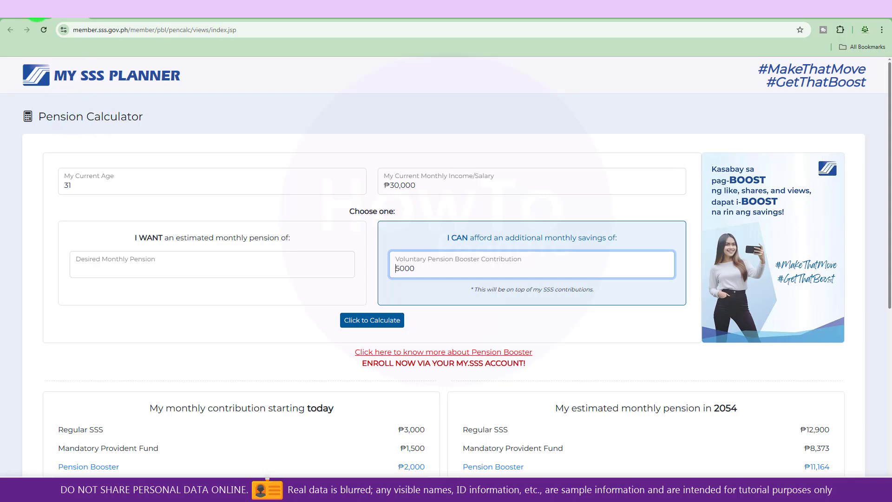
Switch to the SSS Pension Calculator page and review the contribution programs it covers.
click(38, 10)
scroll(230, 249, up, 10)
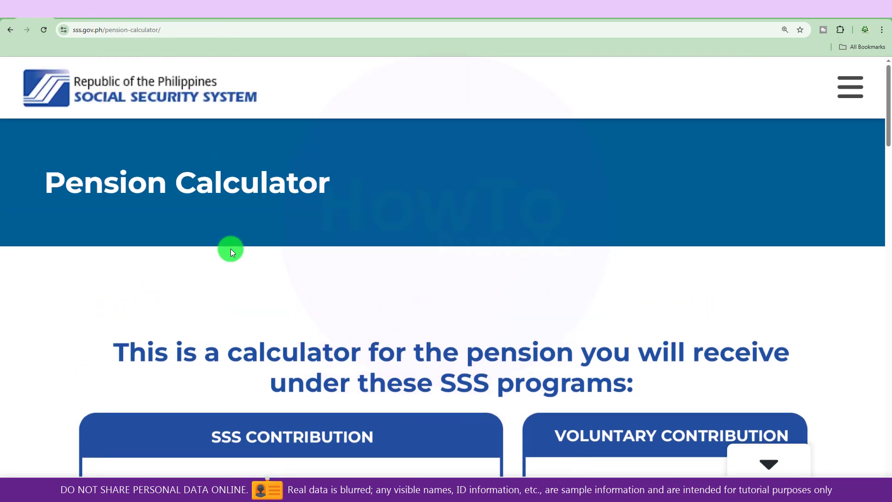
scroll(230, 249, down, 3)
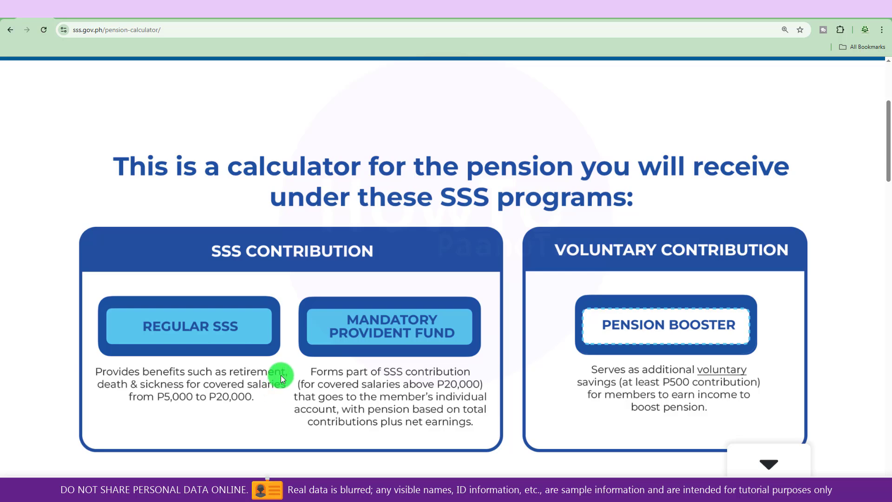
Check the January 2025 schedule of SSS contributions for business employers and employees, and return to the Pension Calculator page.
click(771, 7)
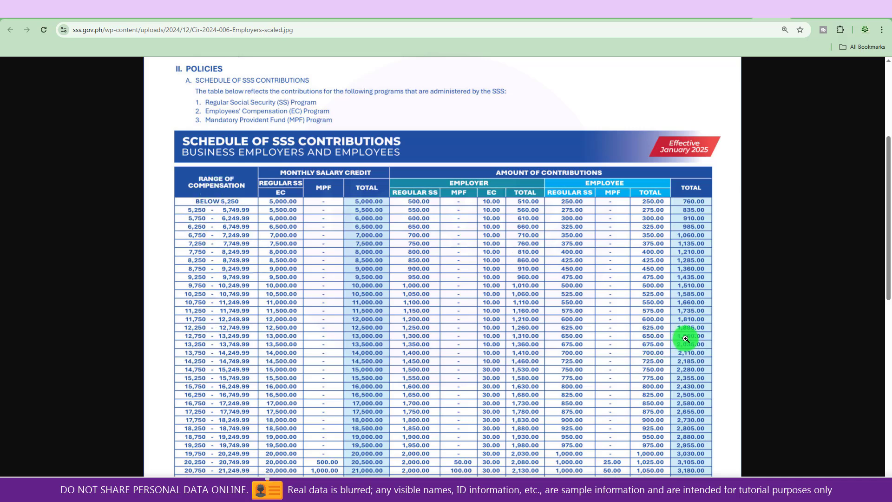
scroll(686, 339, down, 1)
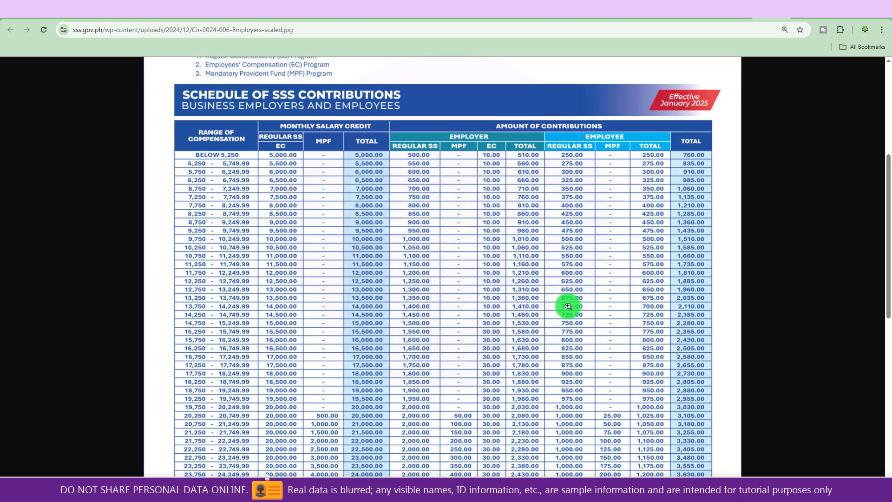
scroll(569, 304, up, 5)
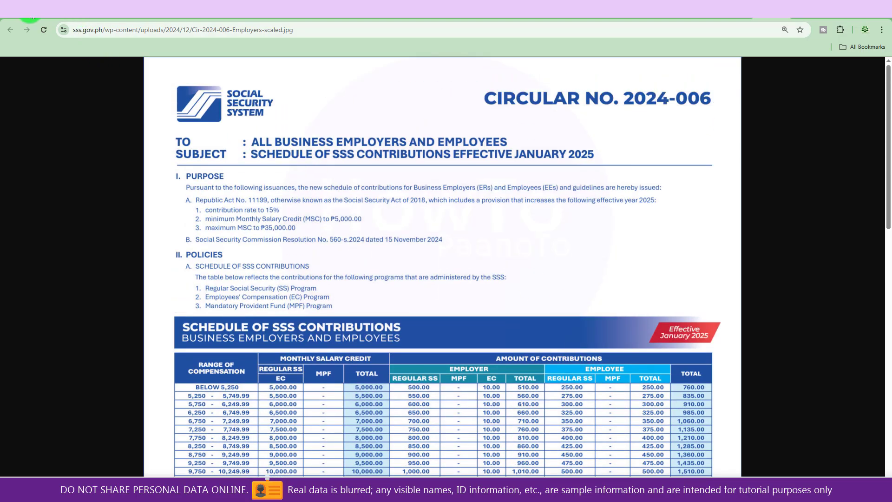
click(34, 10)
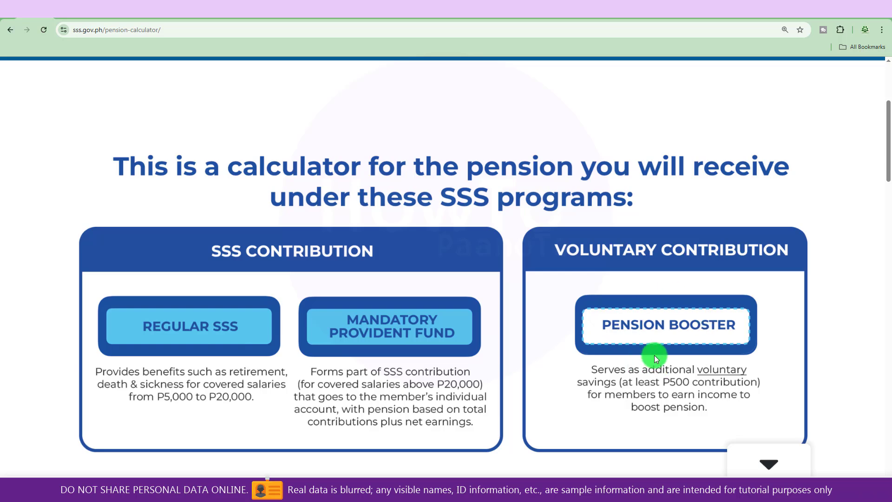
Proceed to the calculator form and enter a current age of 30 and a monthly income of ₱25,000.
scroll(655, 358, down, 5)
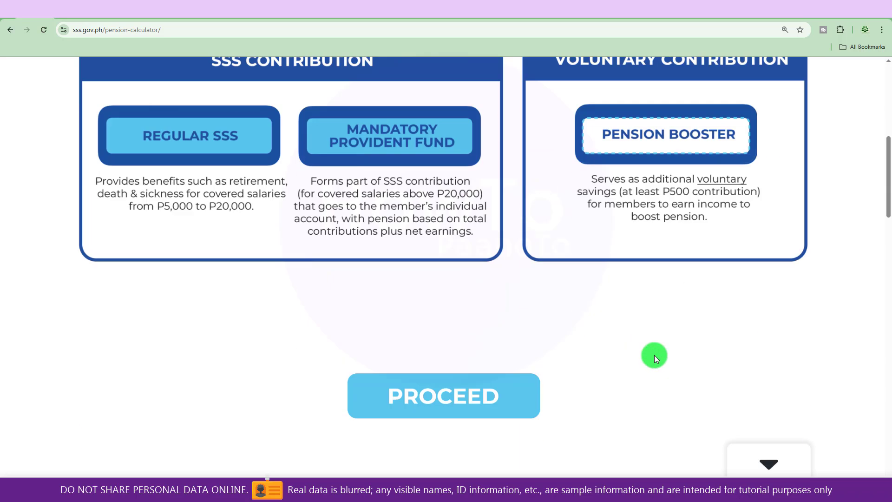
click(424, 361)
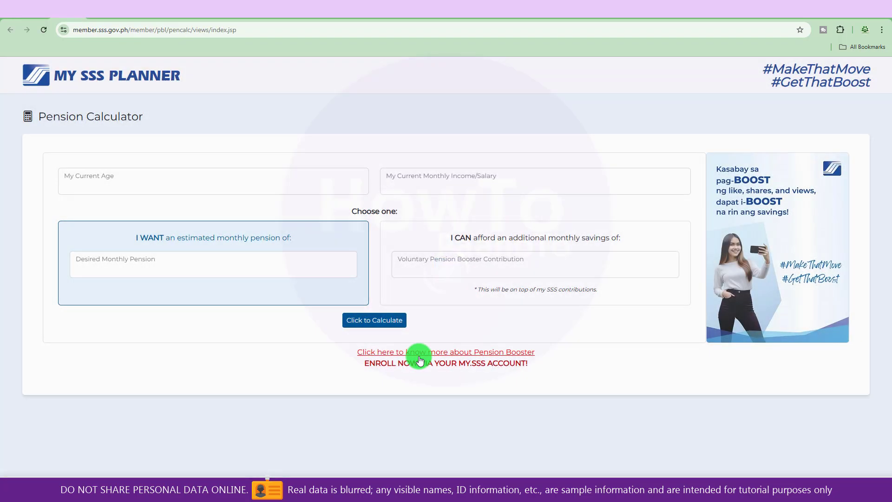
click(99, 179)
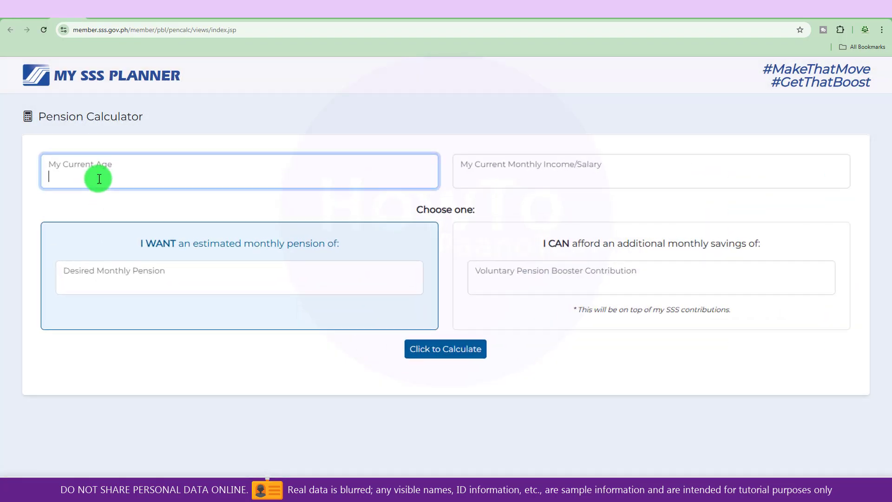
text(30)
click(512, 182)
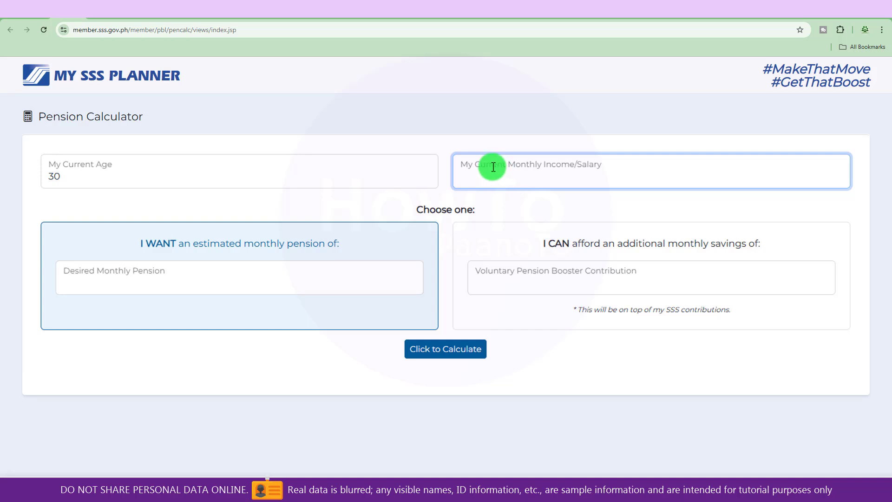
text(25,000)
click(498, 202)
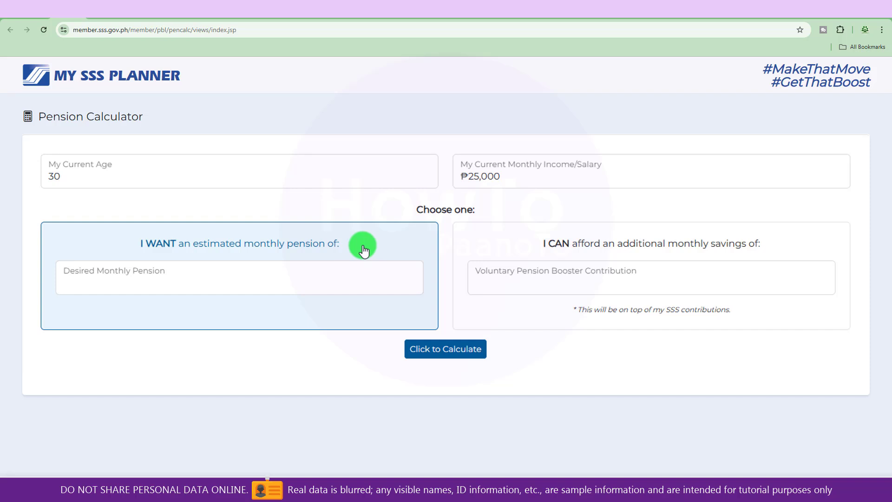
Choose the additional monthly savings option and consult the SSS contribution schedule before returning to the calculator.
click(488, 246)
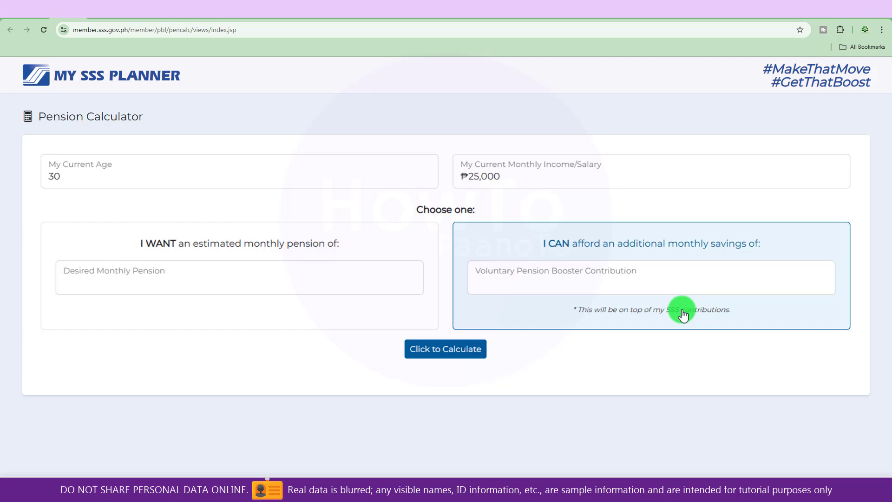
click(767, 14)
scroll(662, 405, down, 3)
scroll(662, 406, down, 2)
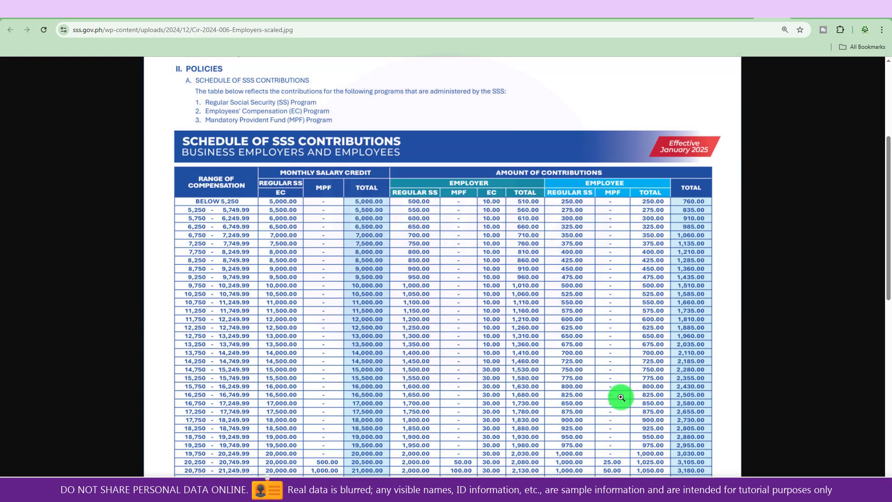
click(67, 14)
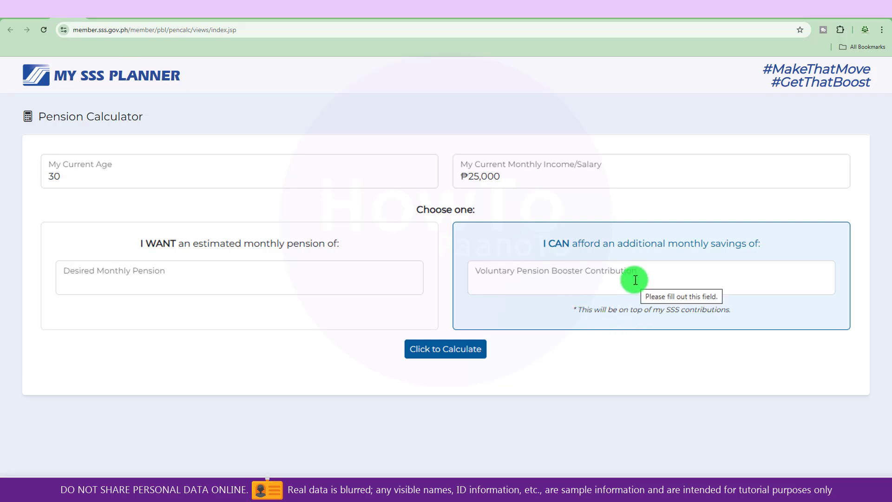
Set the Voluntary Pension Booster Contribution to ₱500 and calculate the estimated monthly pension.
click(535, 283)
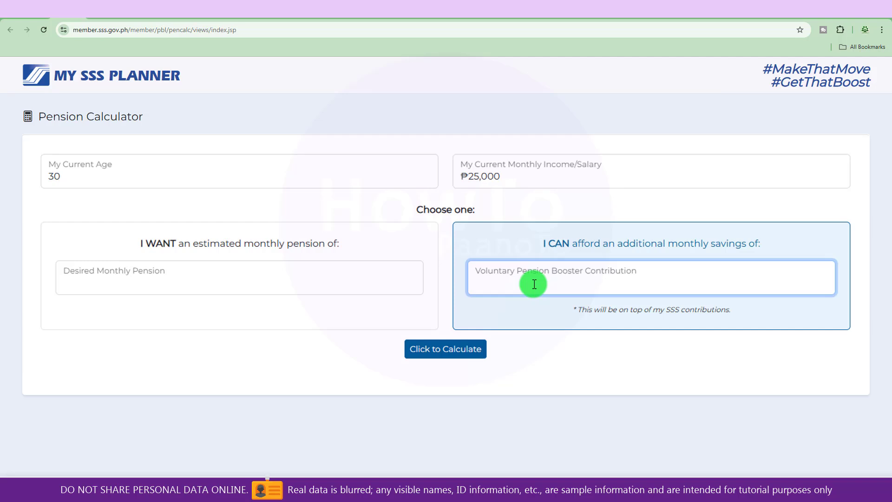
text(500)
click(443, 349)
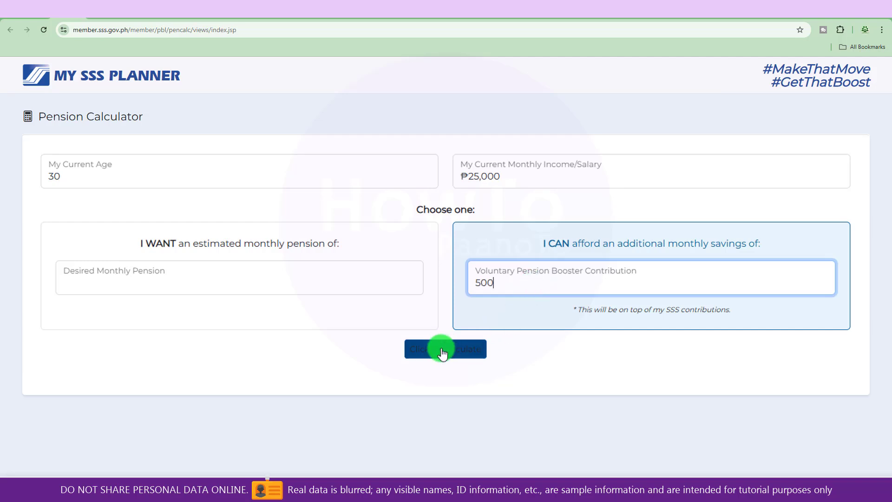
scroll(446, 354, down, 3)
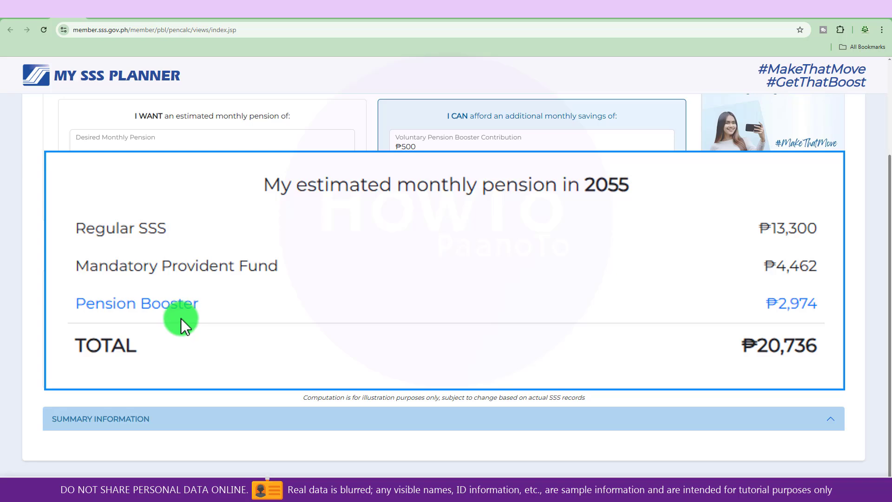
Set the Desired Monthly Pension to ₱30,000 instead and calculate the required monthly contribution.
scroll(530, 362, up, 3)
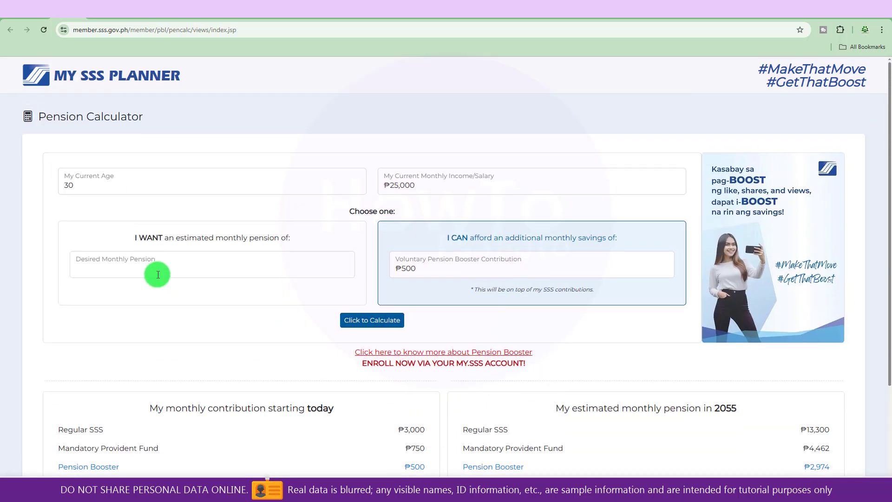
click(140, 265)
text(3)
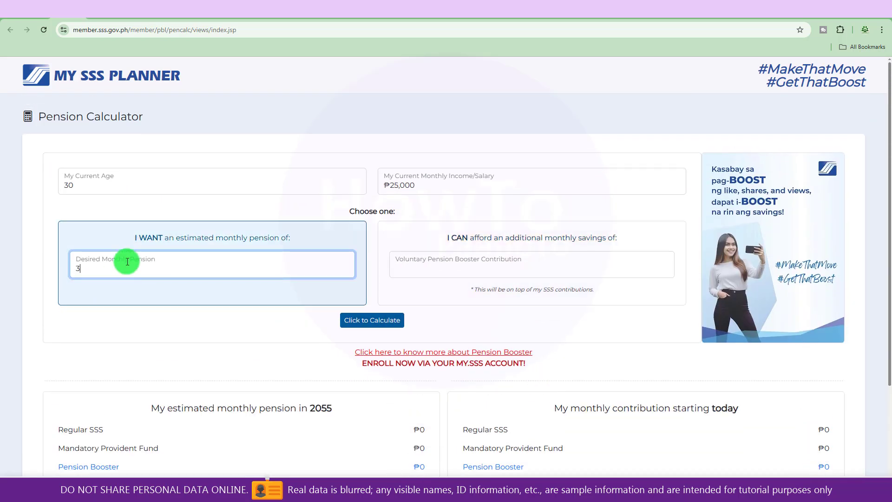
text(0,000)
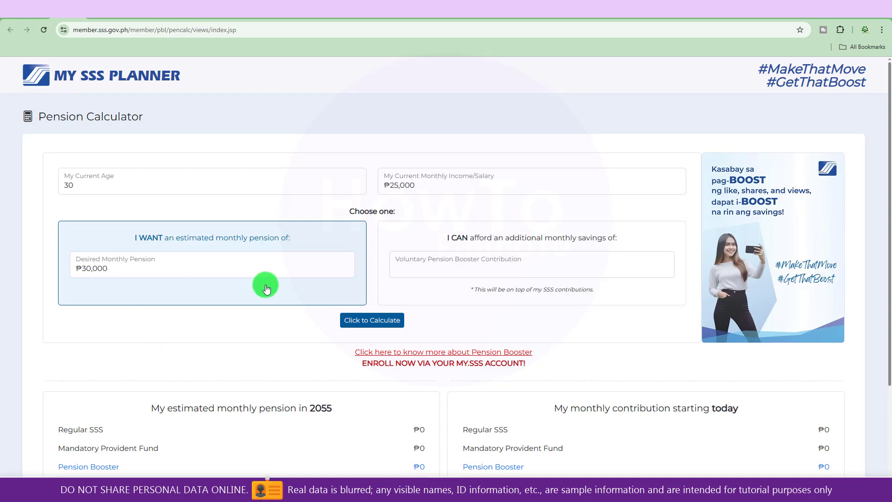
click(378, 321)
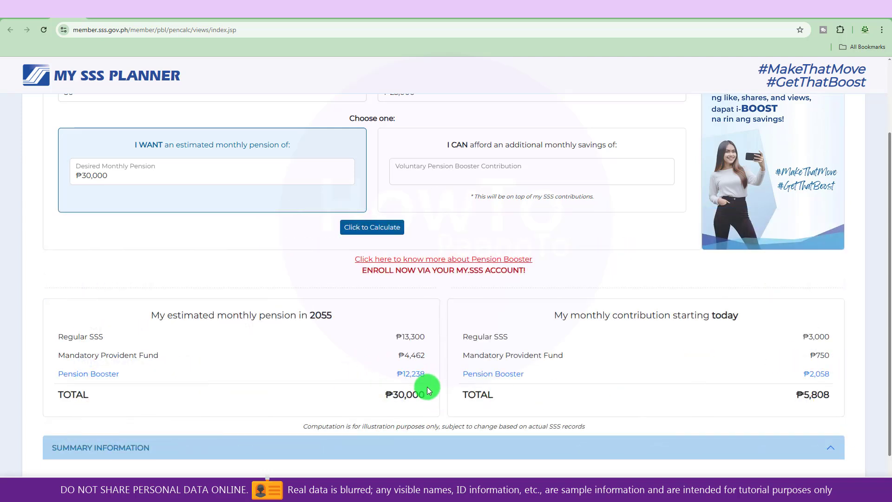
Switch the calculation basis from the desired monthly pension back to the affordable additional monthly savings.
scroll(408, 414, up, 2)
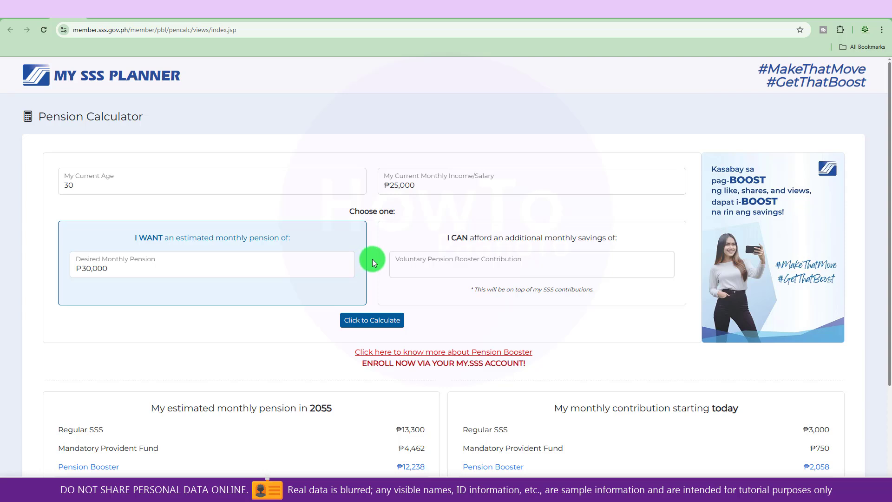
click(203, 261)
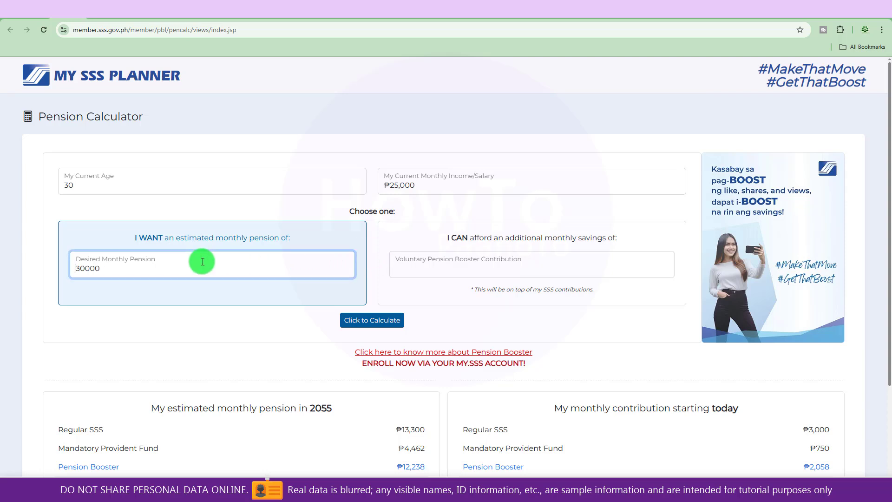
click(409, 267)
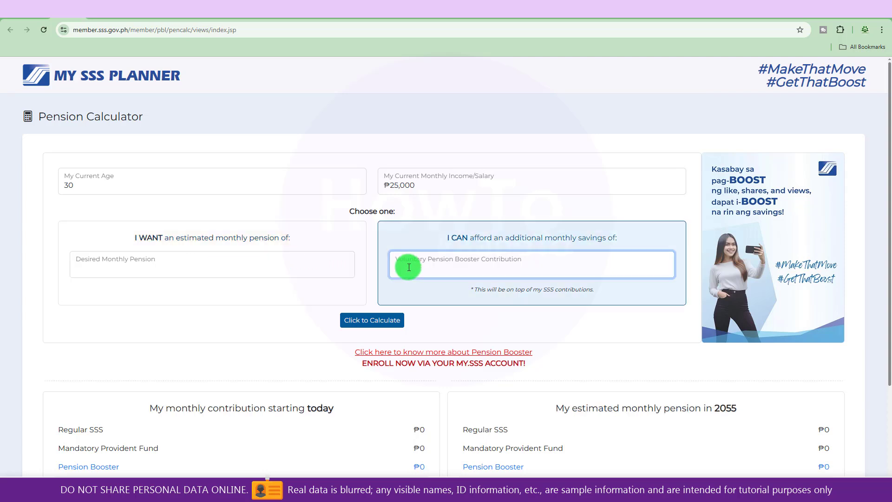
Expand the Summary Information section below the results and bring its basis of computation into view.
scroll(478, 302, down, 3)
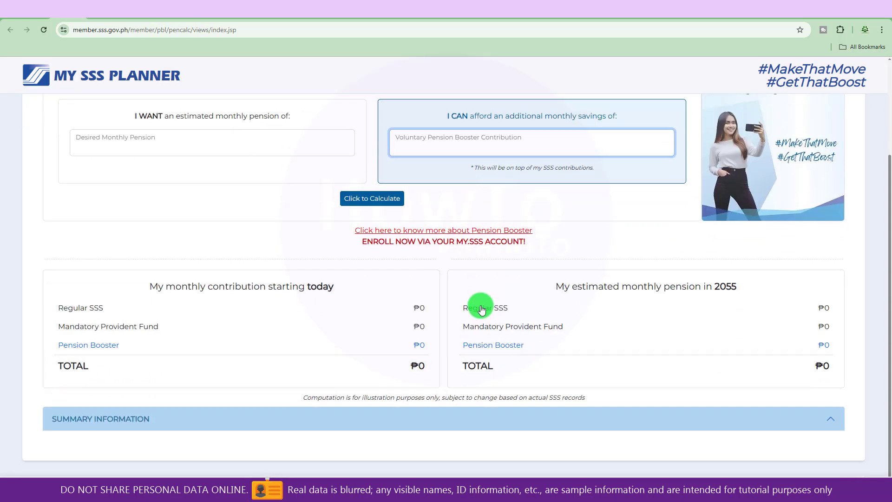
click(89, 420)
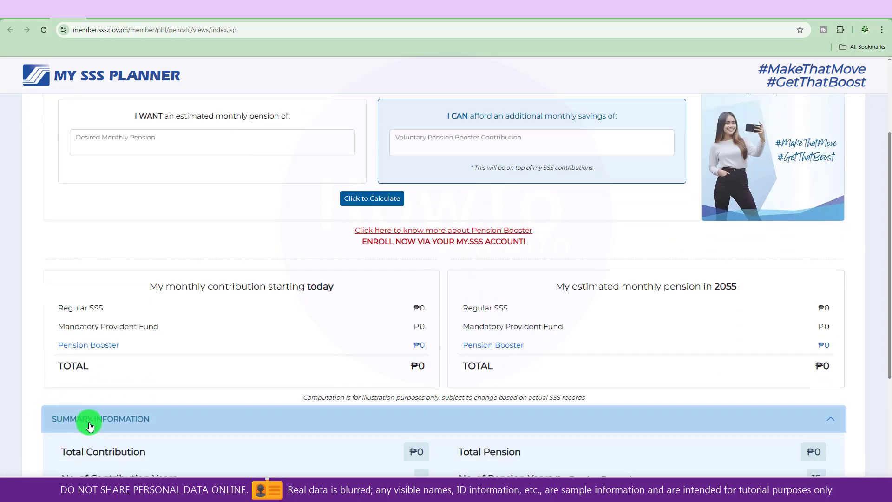
scroll(90, 423, down, 3)
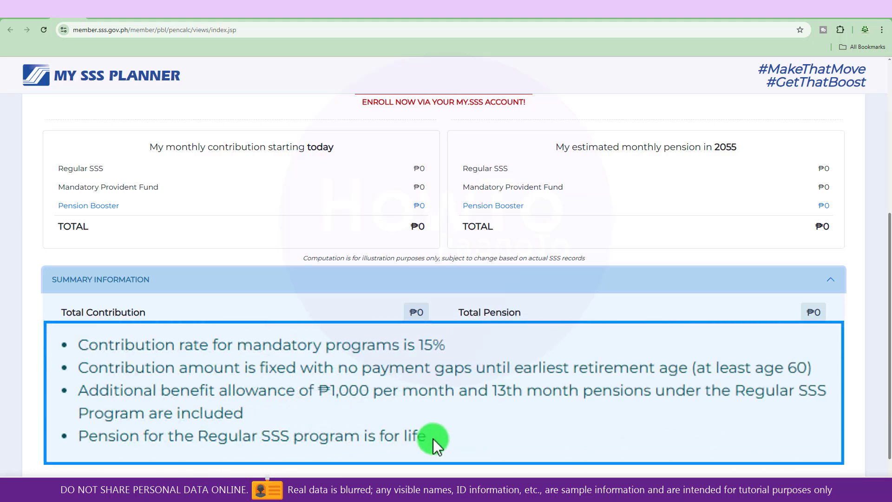
Examine the basis of computation for the Regular SSS program, highlighting the lifetime pension note and the ₱1,000 benefit allowance.
drag(434, 438, 321, 432)
scroll(283, 416, up, 2)
scroll(280, 418, down, 3)
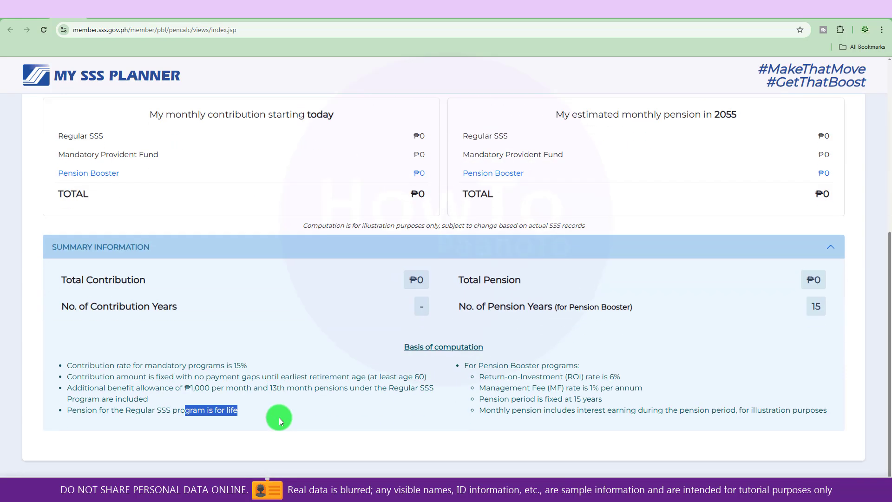
scroll(277, 417, up, 4)
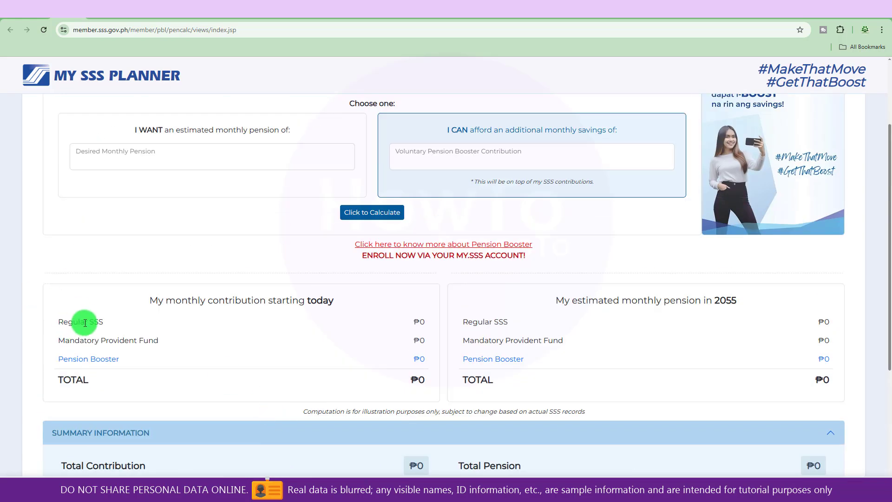
scroll(82, 323, down, 4)
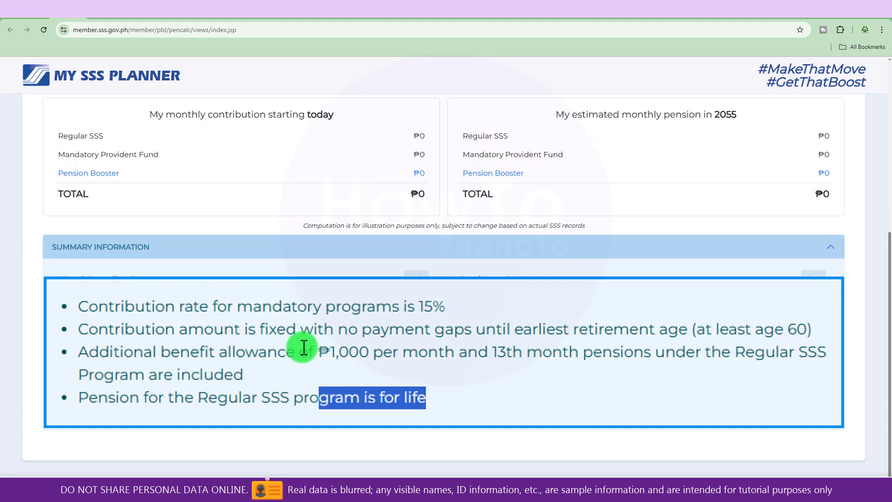
drag(366, 352, 334, 359)
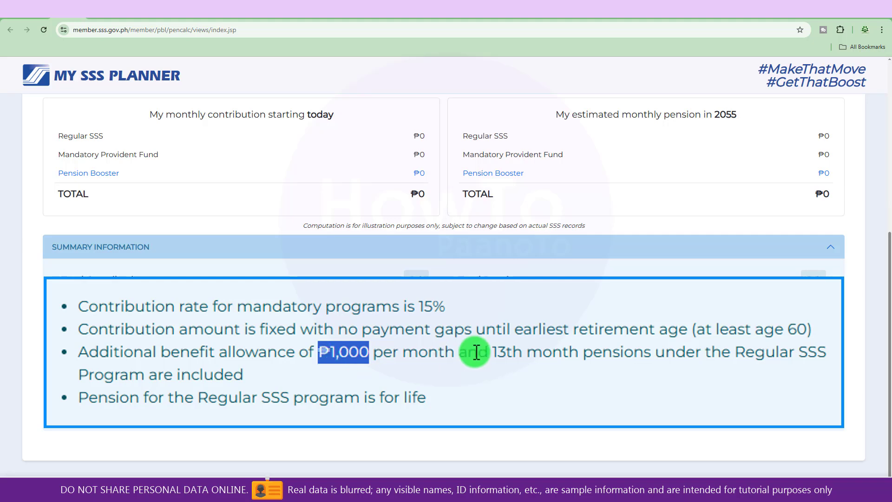
Highlight the 13th month pensions wording in the additional benefit allowance note of the computation basis.
click(601, 355)
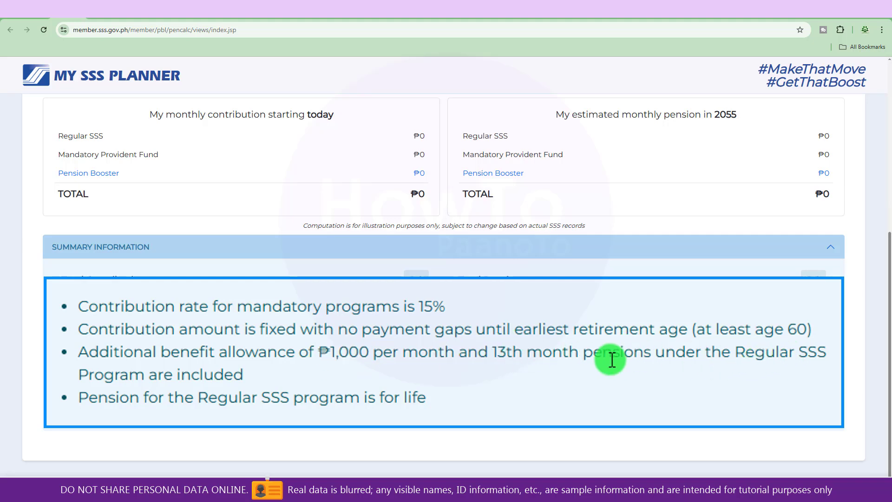
drag(651, 354, 512, 349)
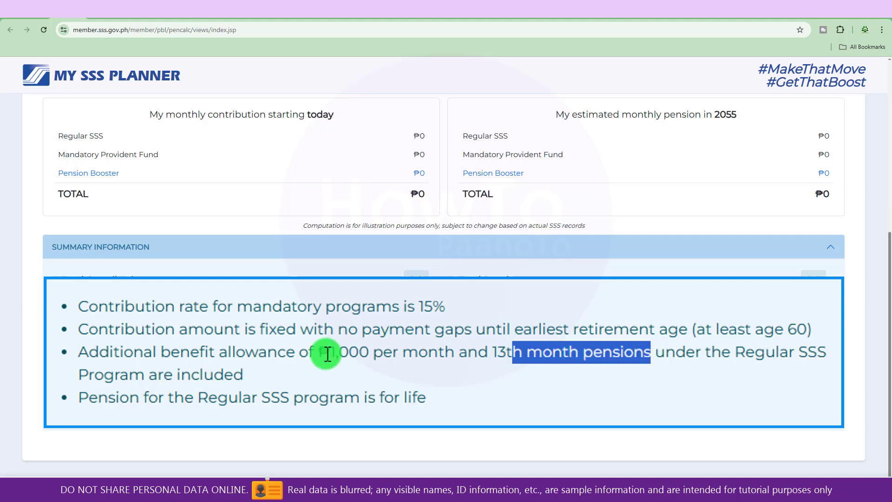
click(349, 351)
drag(428, 353, 201, 390)
Open the linked information about Pension Booster from the calculator page and go to its Flexible payment terms paragraph.
scroll(342, 221, up, 5)
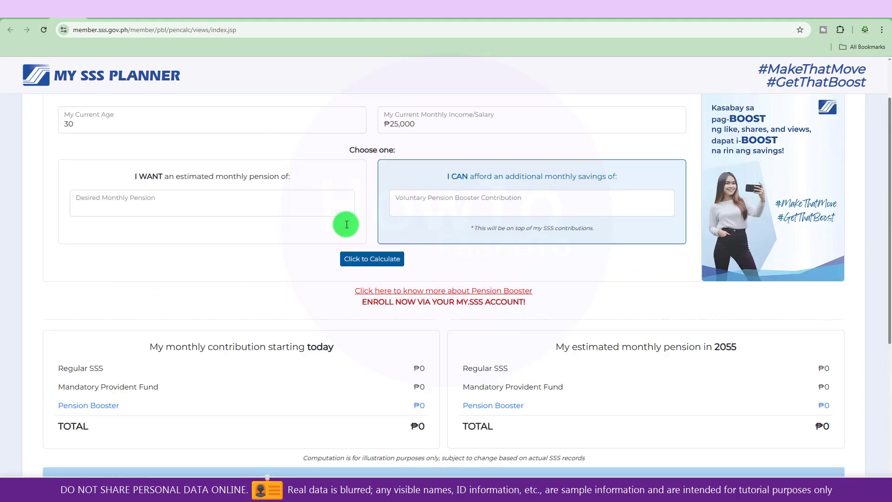
click(449, 291)
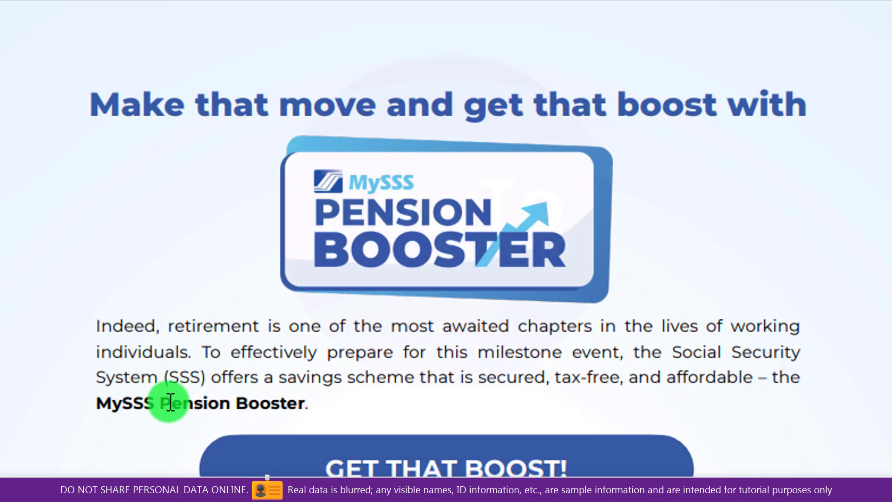
scroll(170, 402, down, 5)
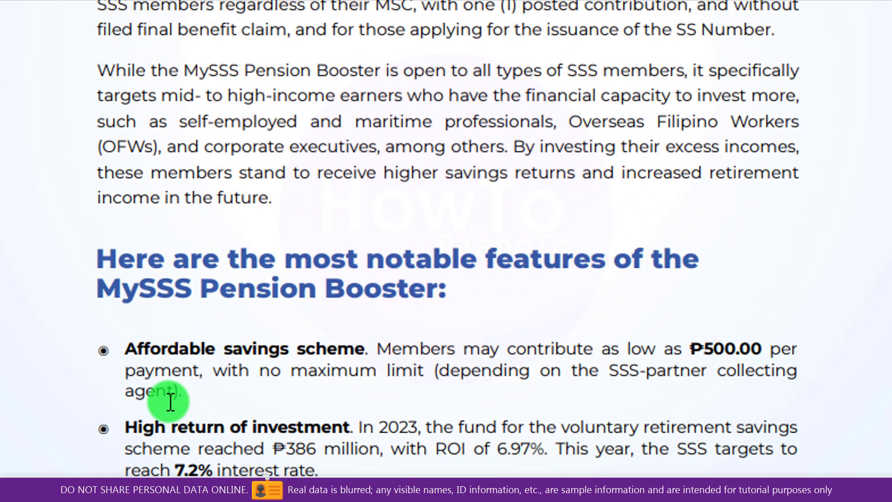
scroll(257, 390, down, 10)
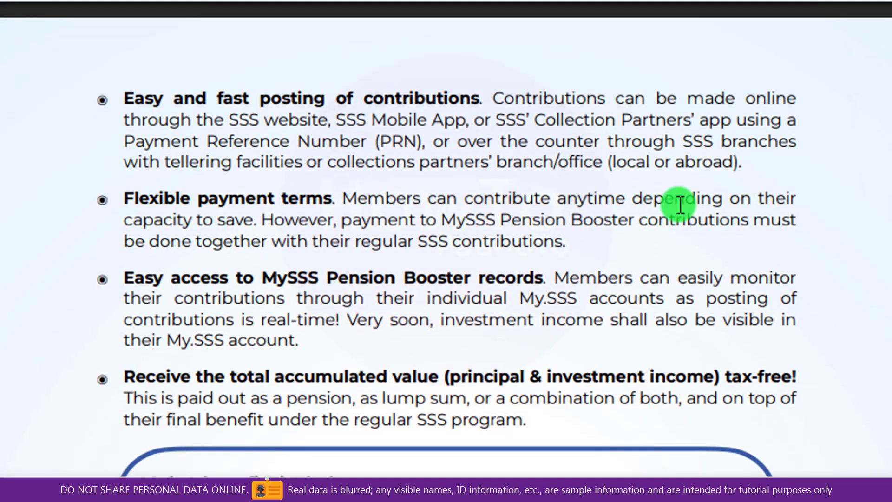
Highlight the wording on members' capacity to save in the Flexible payment terms paragraph.
drag(686, 199, 757, 199)
drag(161, 234, 164, 216)
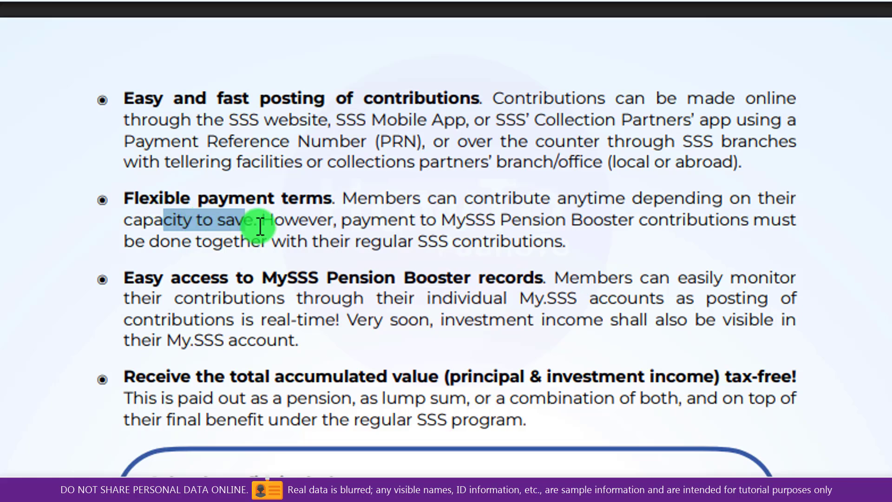
drag(257, 222, 210, 224)
Review the My.SSS enrollment section at the end of the document, and return to the notable features of the MySSS Pension Booster.
scroll(202, 222, down, 15)
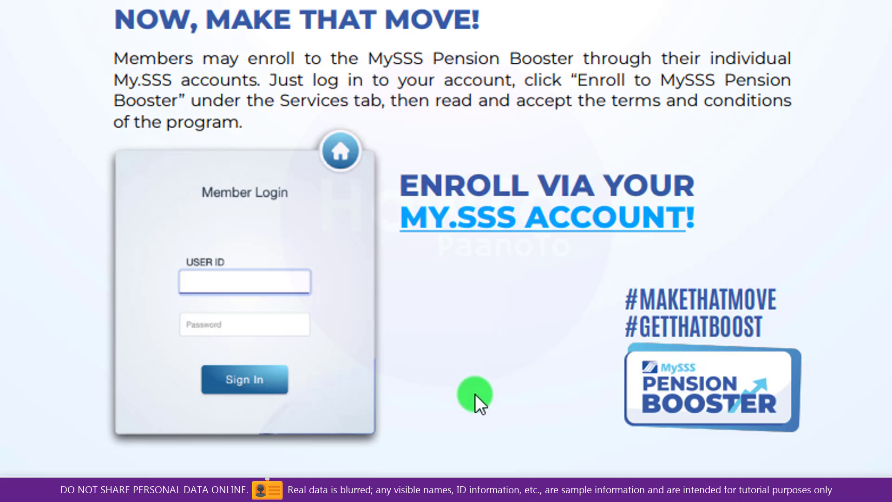
scroll(475, 394, up, 15)
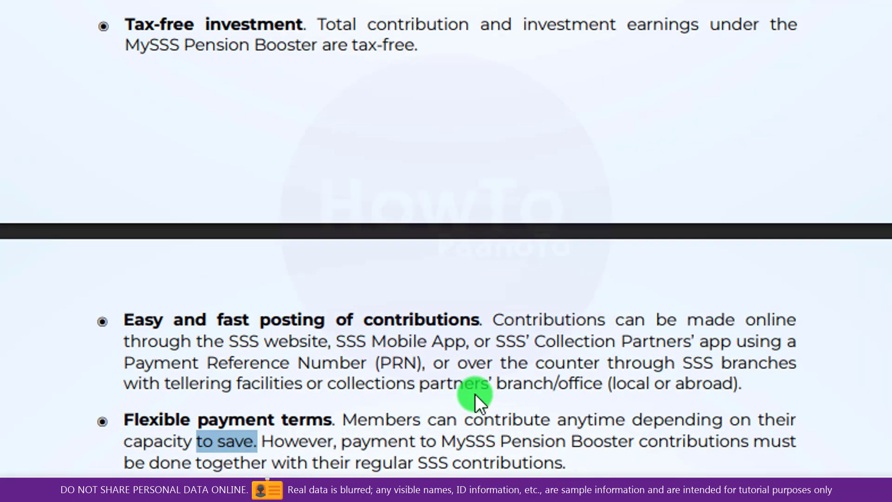
scroll(475, 395, up, 5)
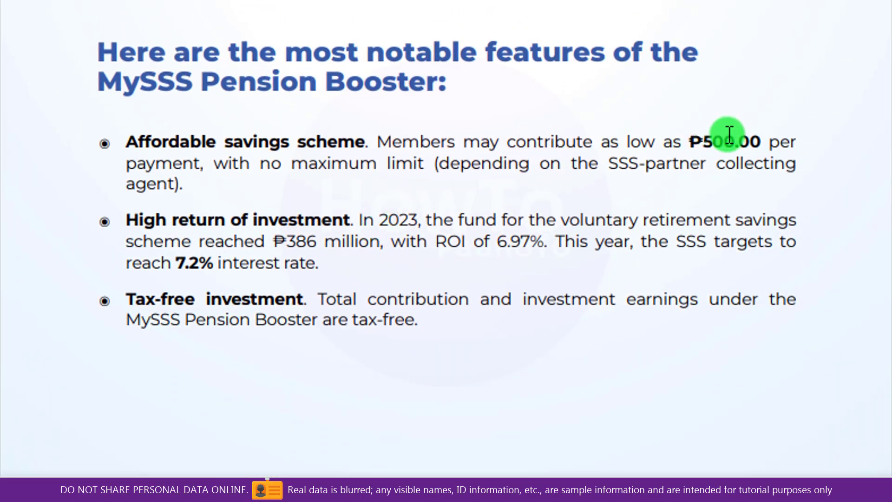